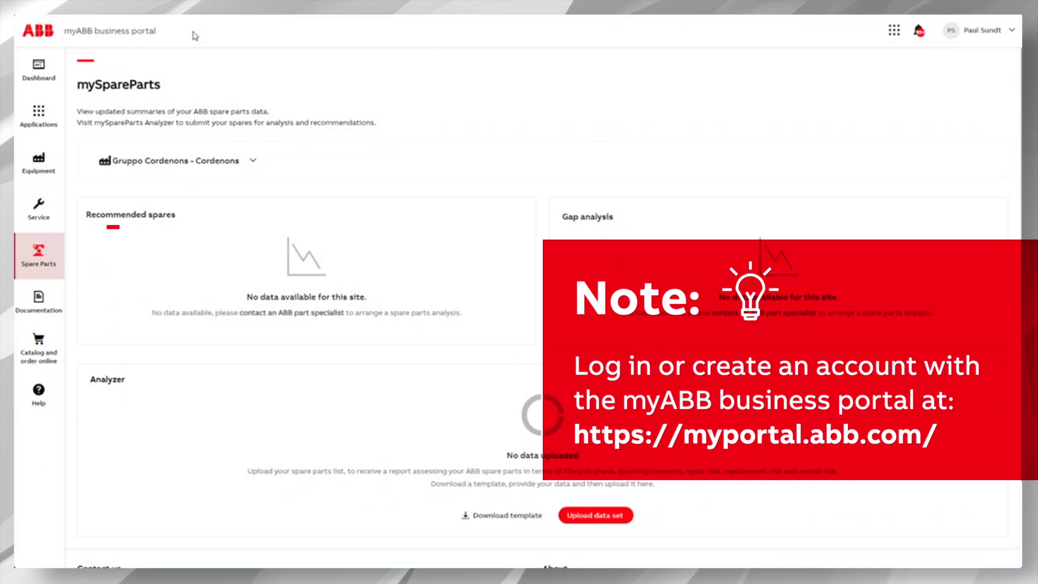
Check that Cordenons is the selected site in the Site selection dialog, then close it.
mouse_move(43, 277)
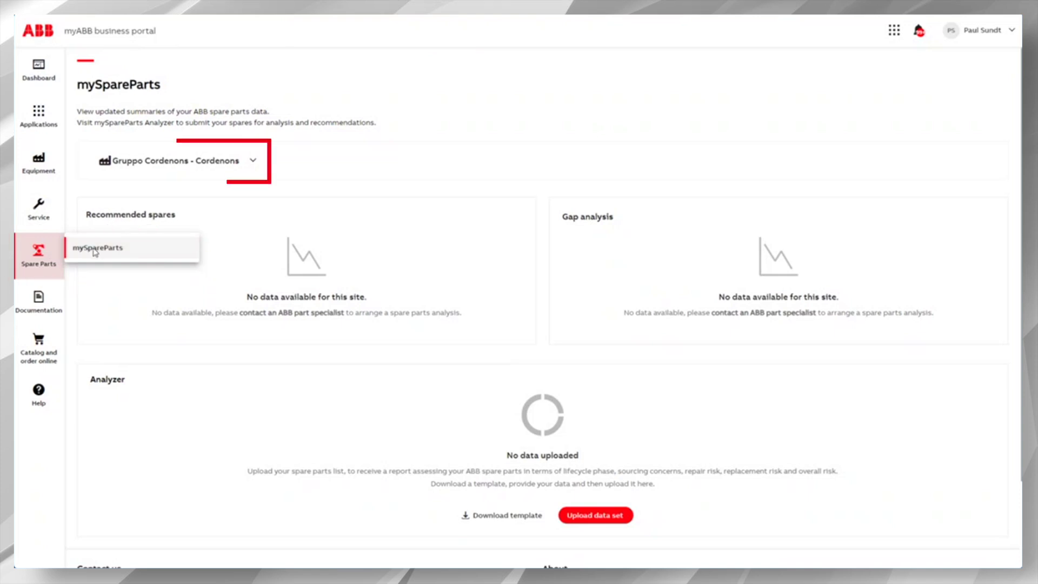
left_click(239, 170)
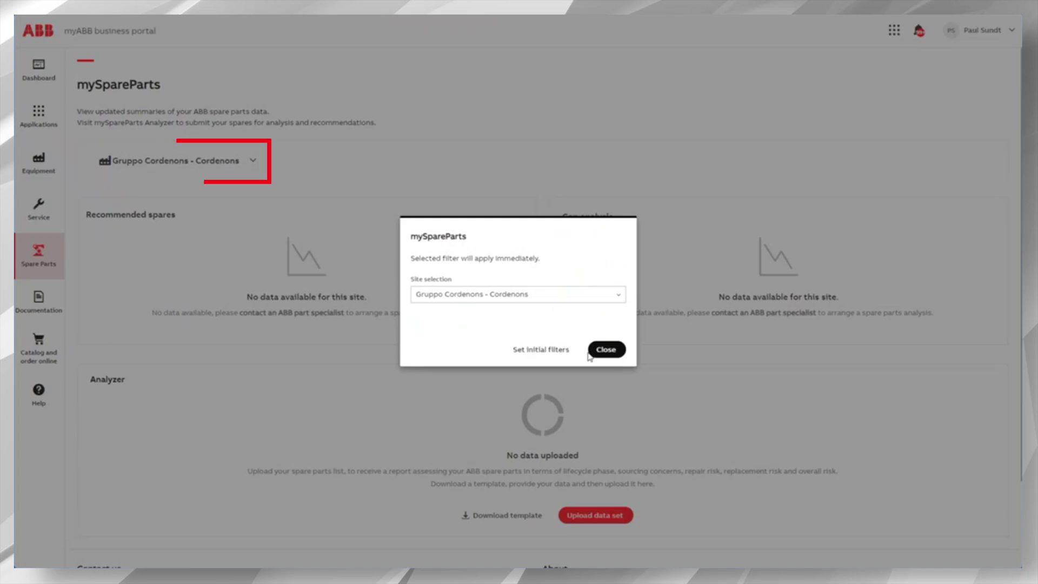
left_click(605, 351)
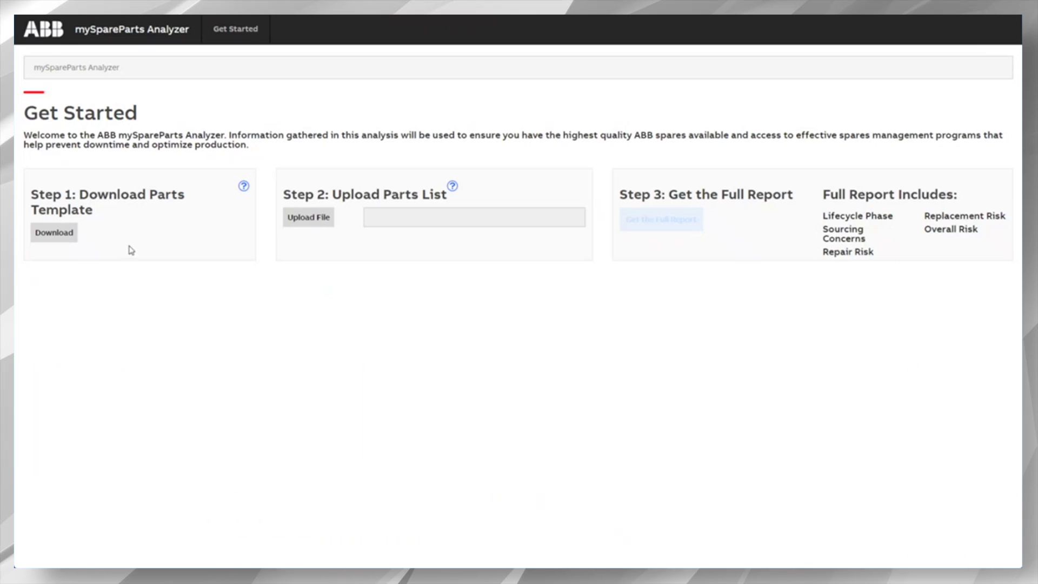
Download the blank spare parts template from Step 1 of the Get Started page.
left_click(57, 235)
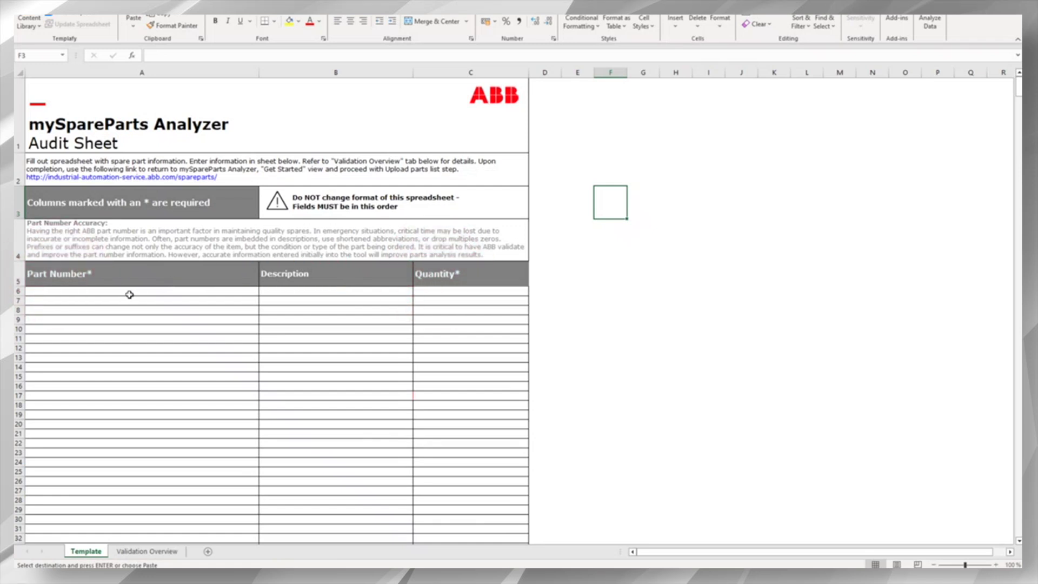
Paste the copied part numbers and quantities as values starting at cell A6.
left_click(38, 292)
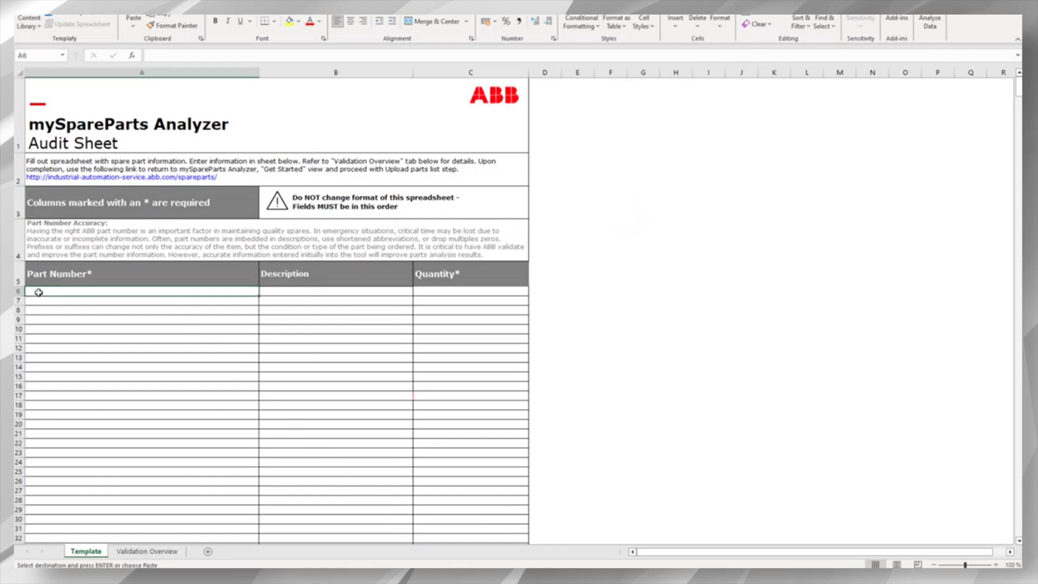
right_click(39, 292)
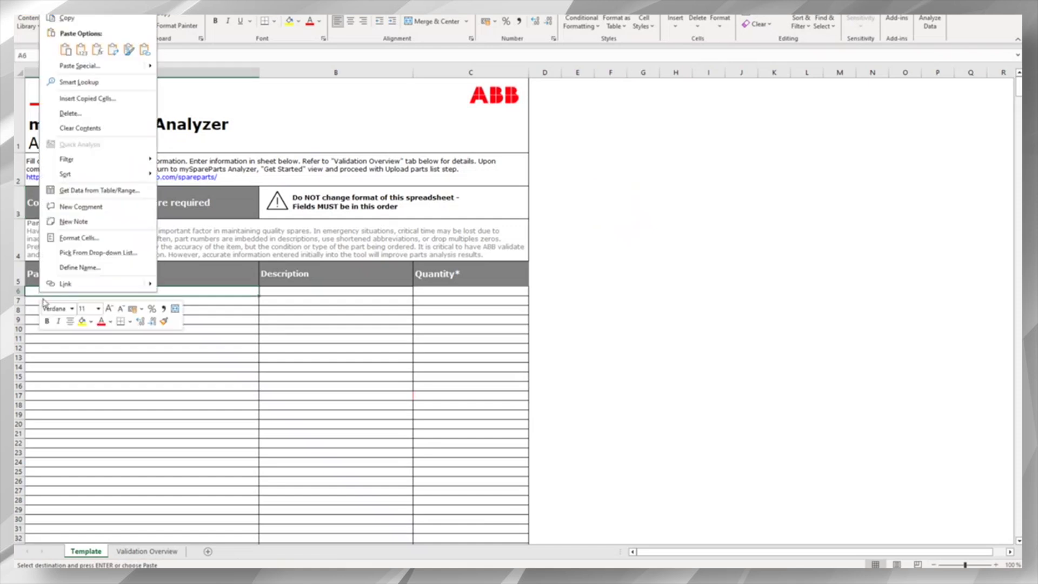
left_click(81, 51)
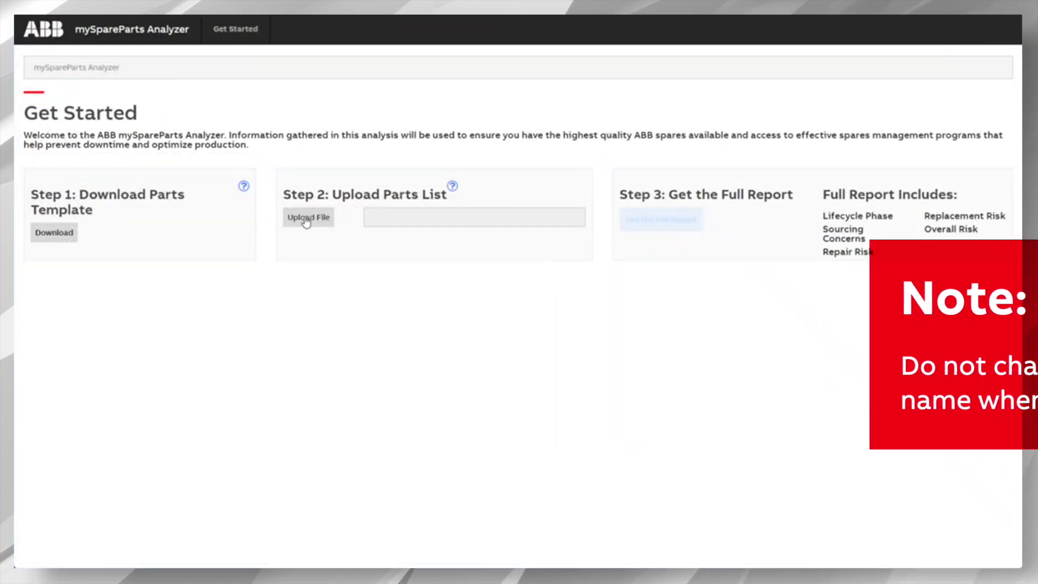
Upload mySpareParts Audit Template (6).xlsx from the Downloads folder.
left_click(306, 219)
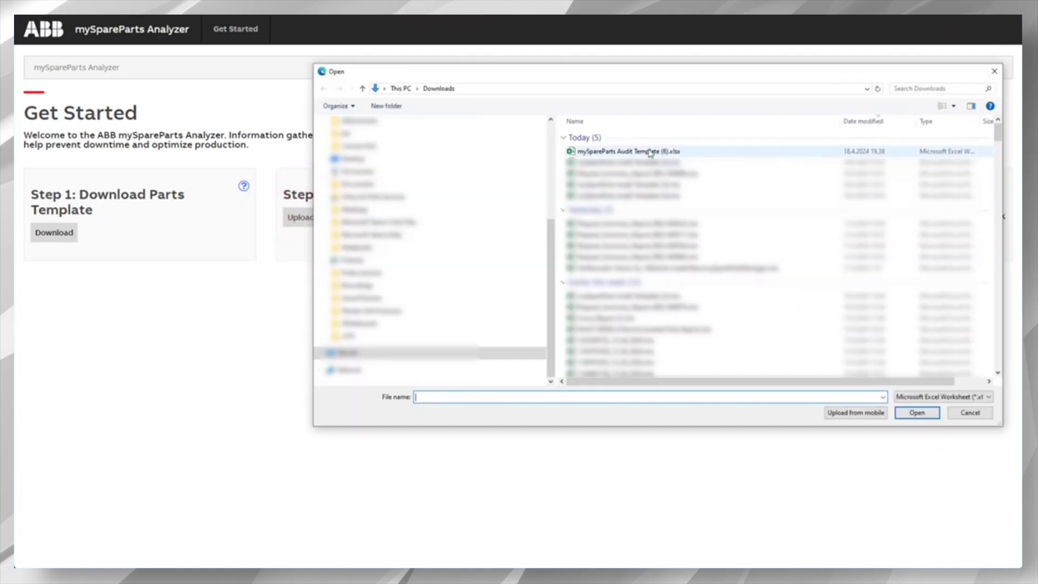
left_click(648, 153)
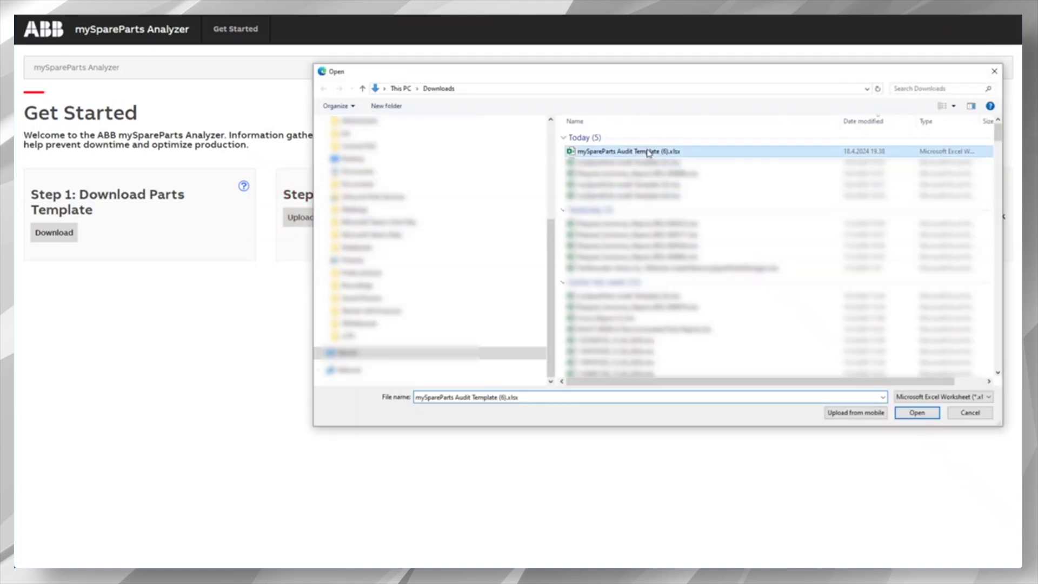
left_click(927, 417)
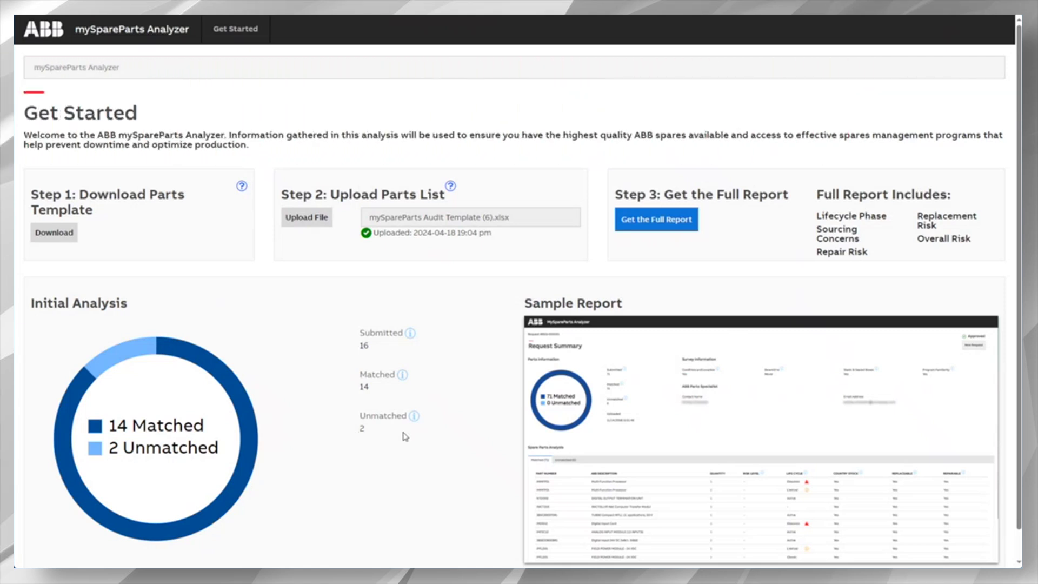
Request the full report, autofill the contact details and set the country to United States.
left_click(640, 221)
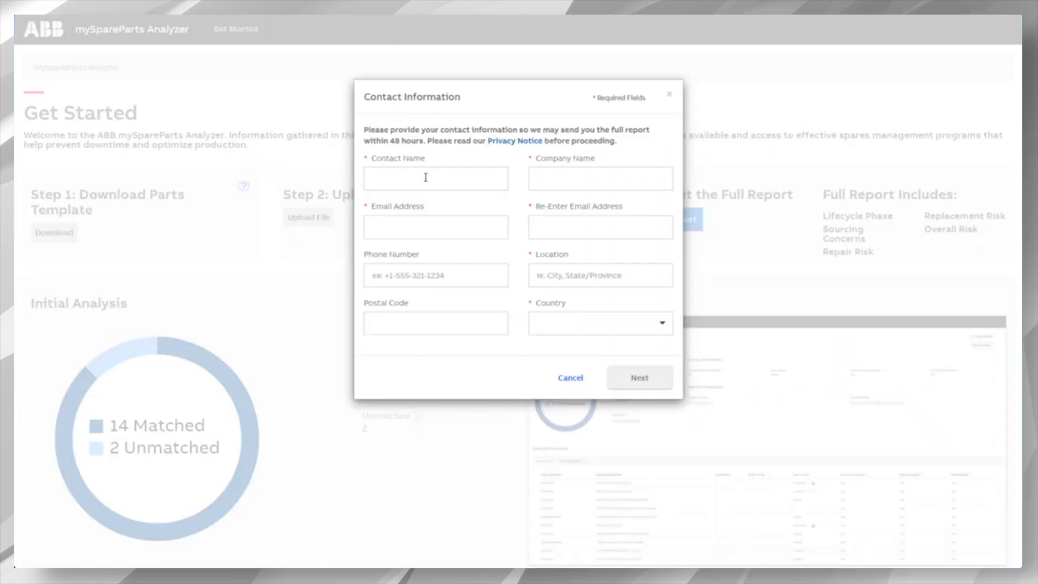
left_click(391, 175)
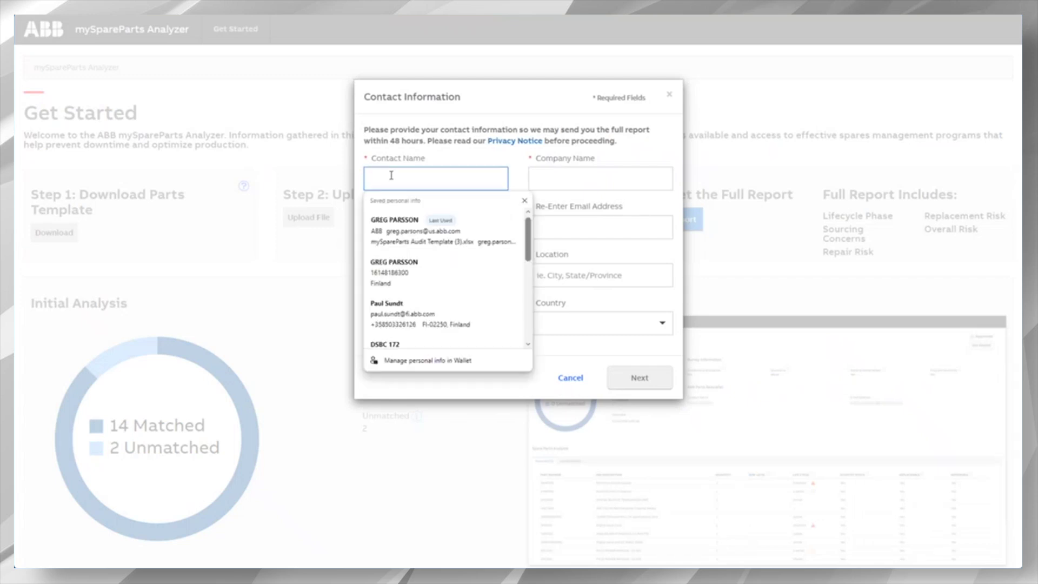
left_click(393, 219)
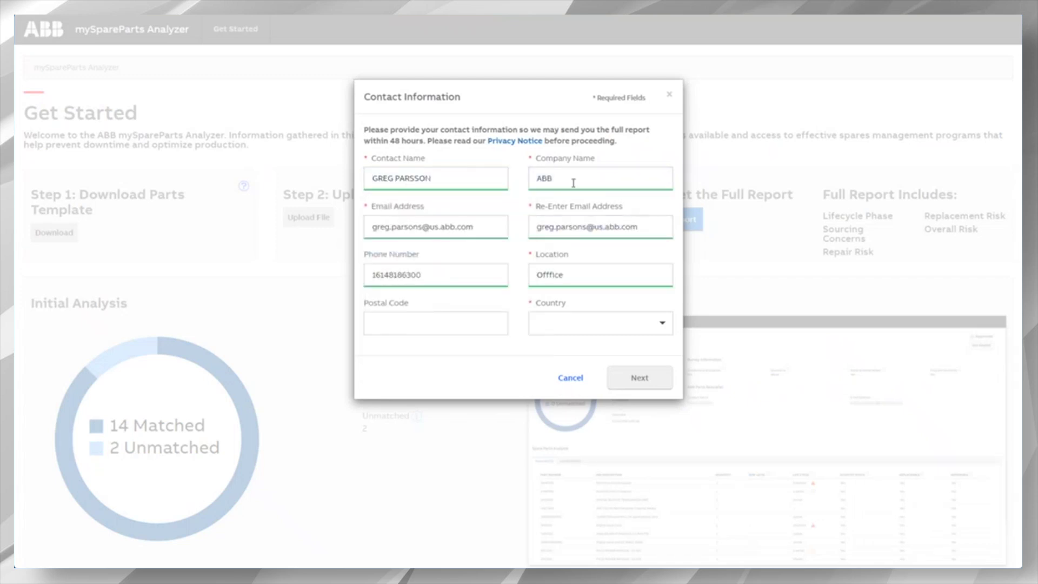
left_click(635, 326)
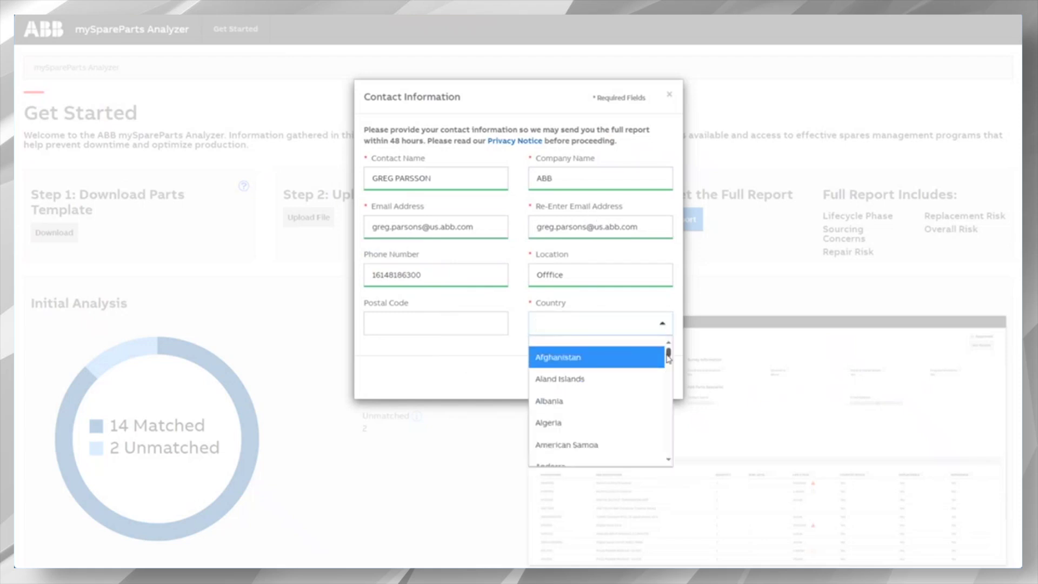
left_click_drag(669, 357, 669, 445)
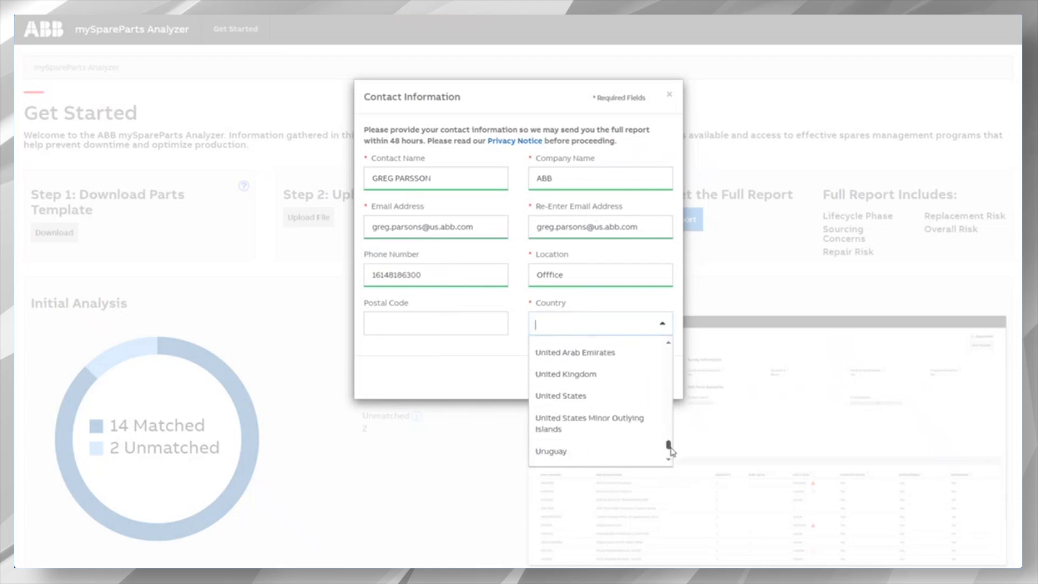
left_click(594, 403)
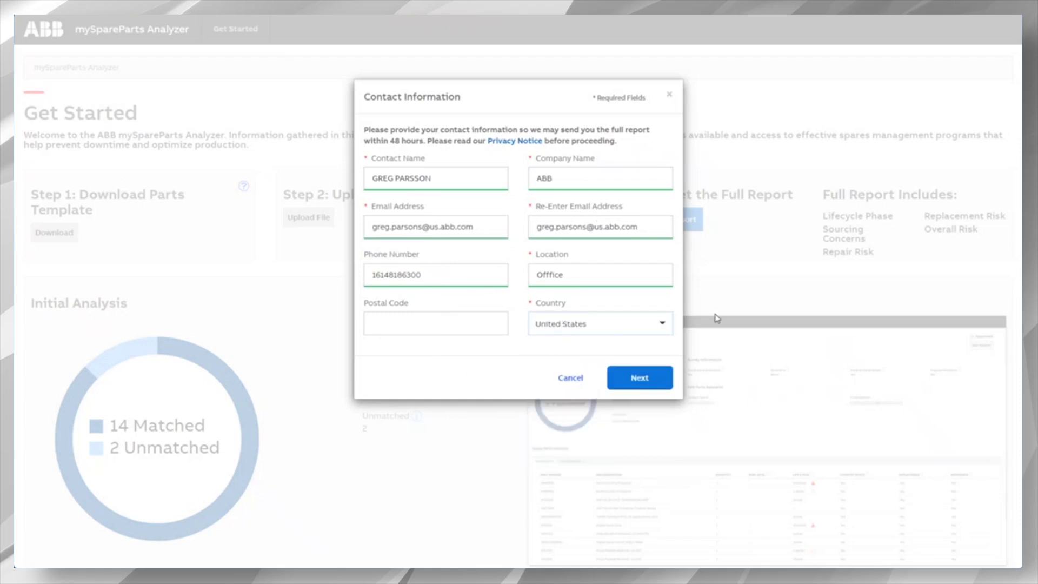
left_click(640, 378)
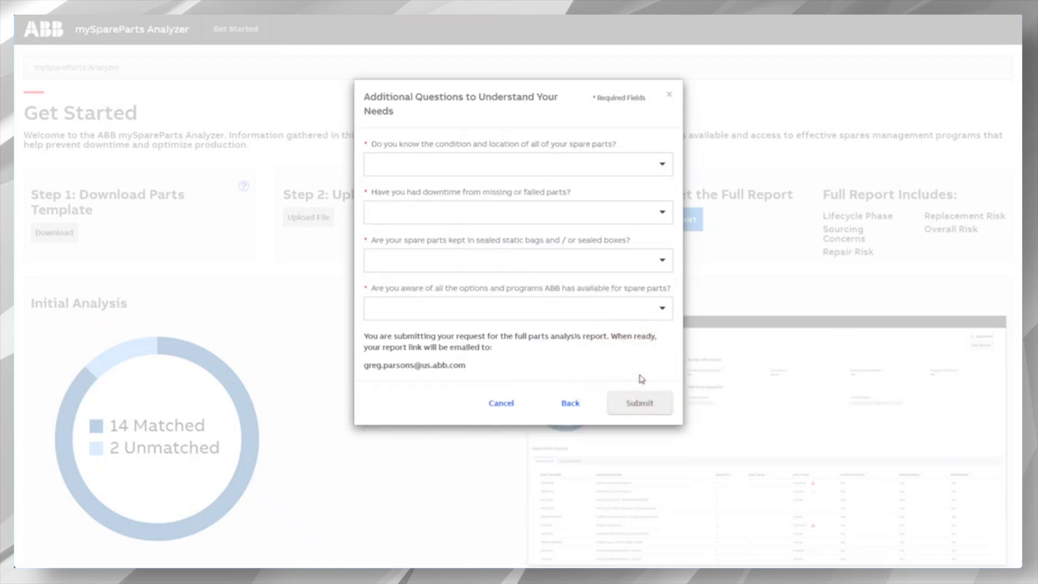
Answer Some, Never, Yes and Some to the four questions and submit the request.
left_click(666, 169)
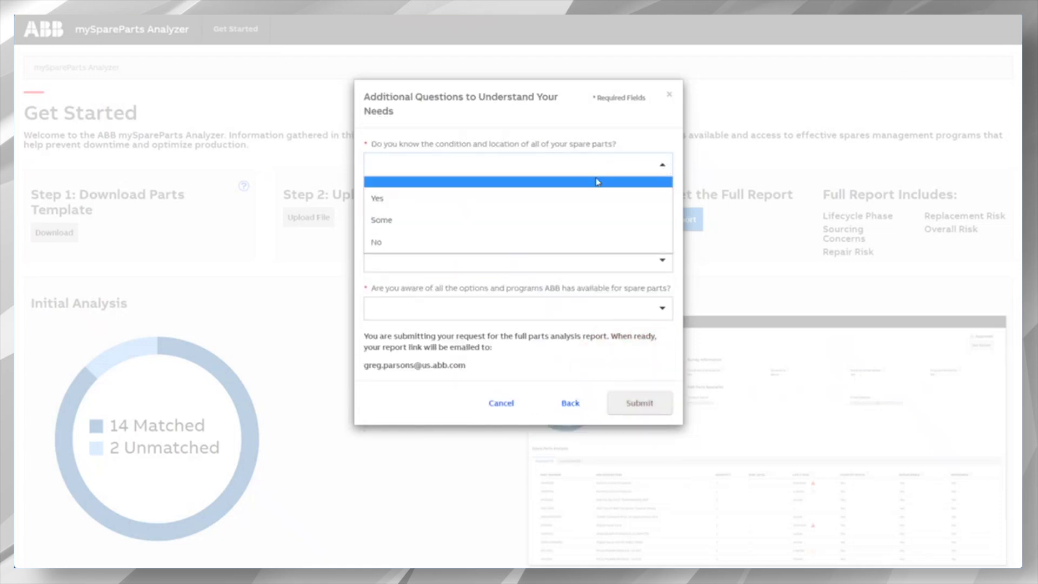
left_click(403, 220)
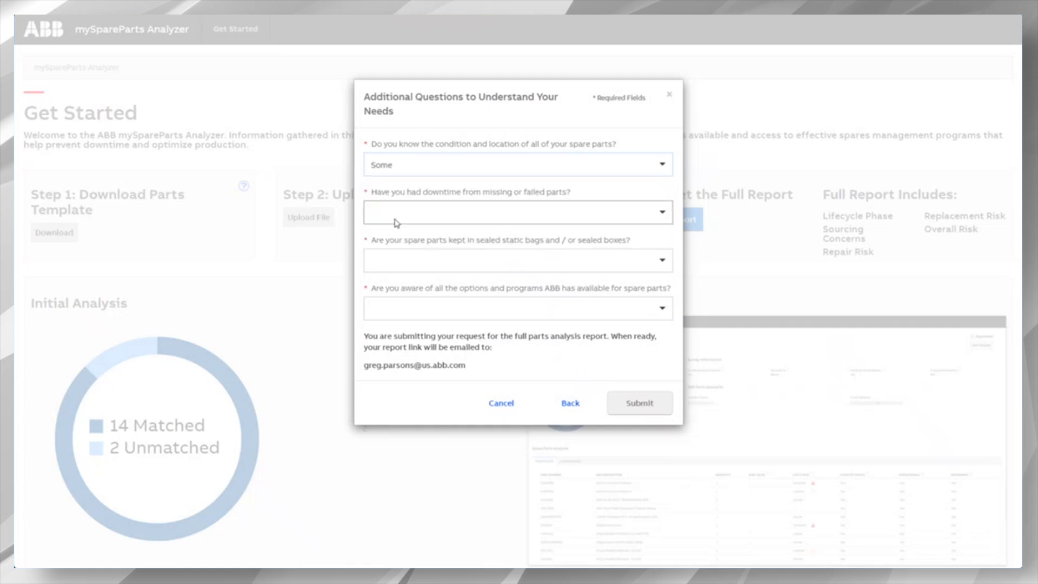
left_click(665, 213)
left_click(415, 248)
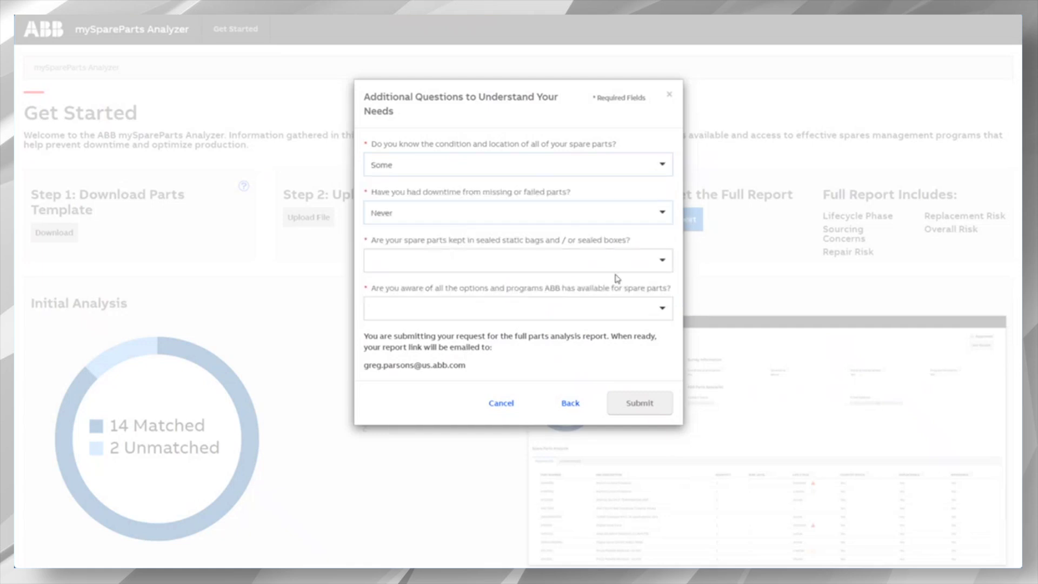
left_click(663, 261)
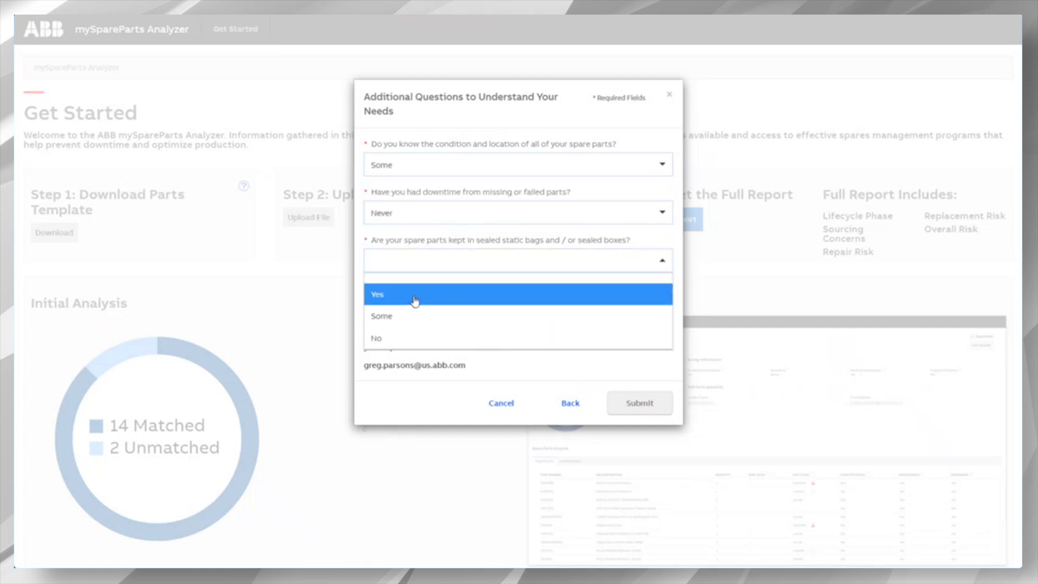
left_click(381, 300)
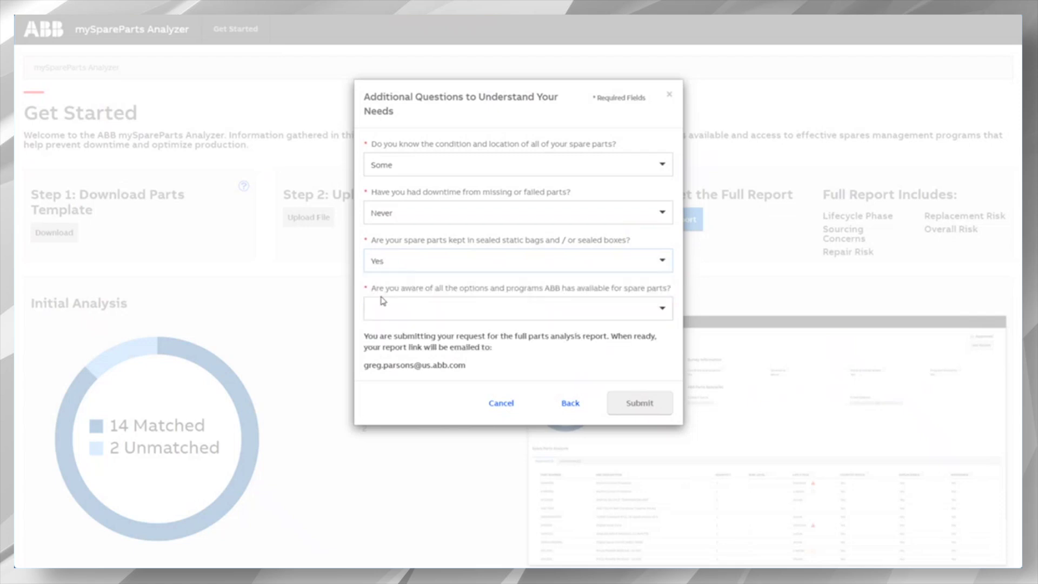
left_click(663, 311)
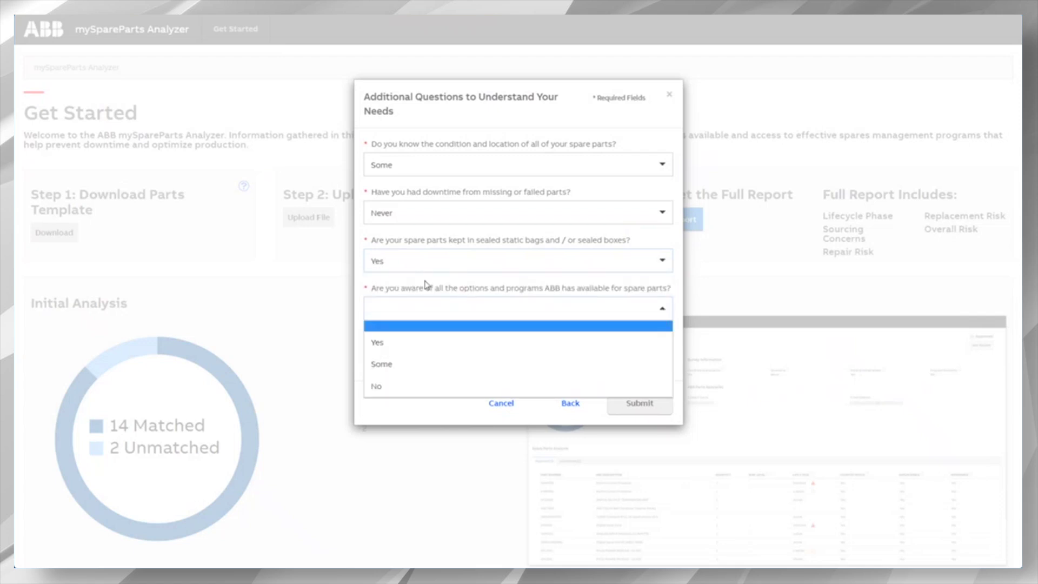
left_click(386, 364)
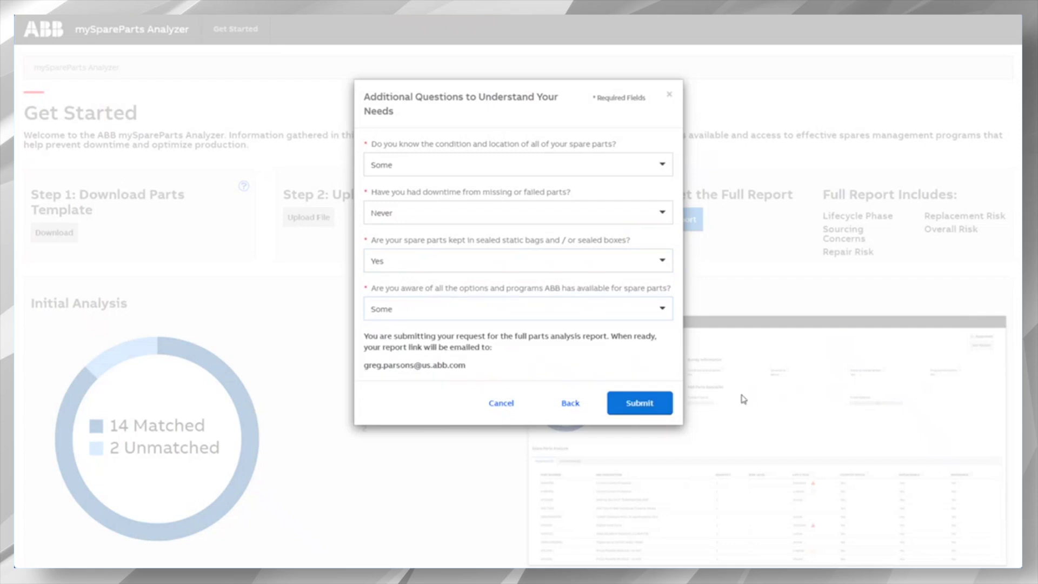
left_click(648, 405)
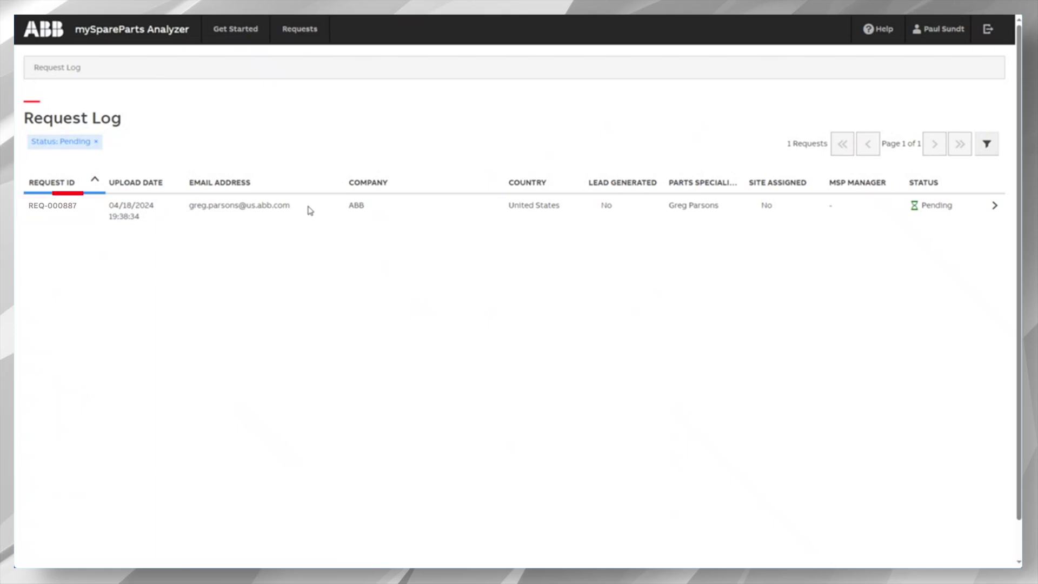
Take ownership of the pending request, then copy the site ID from cell G14 in Excel.
left_click(998, 208)
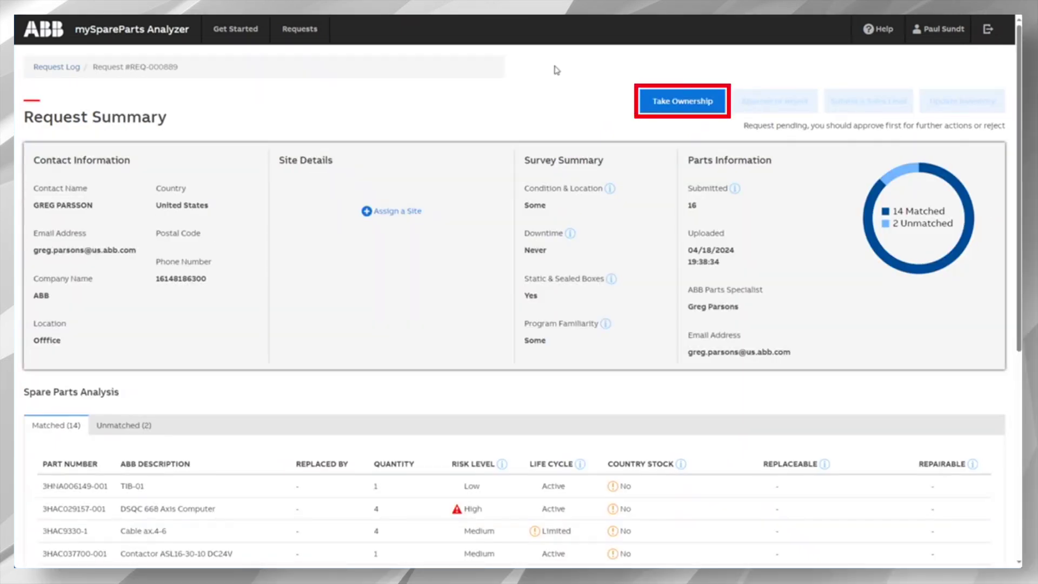
left_click(681, 105)
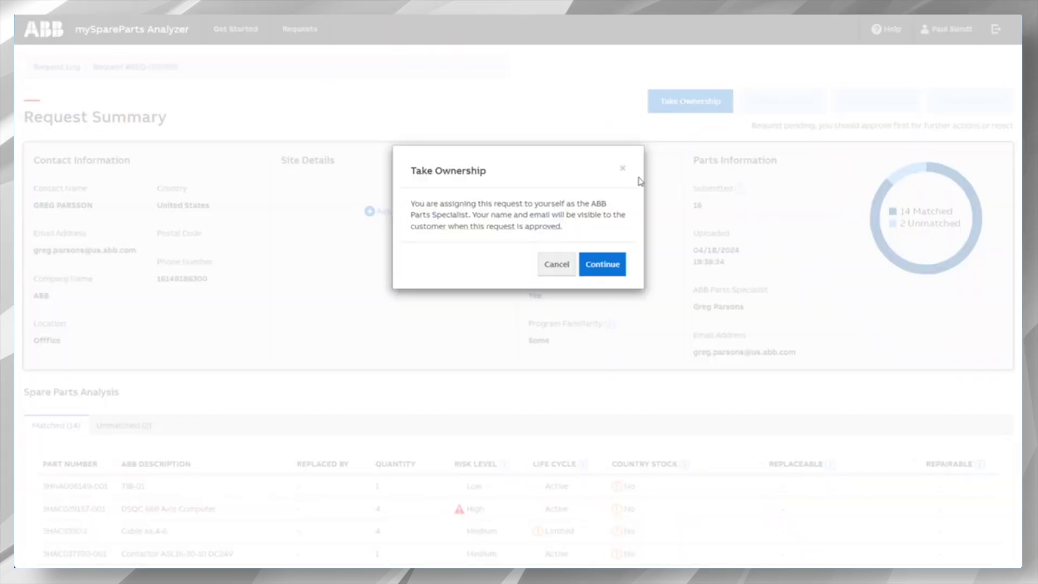
left_click(605, 268)
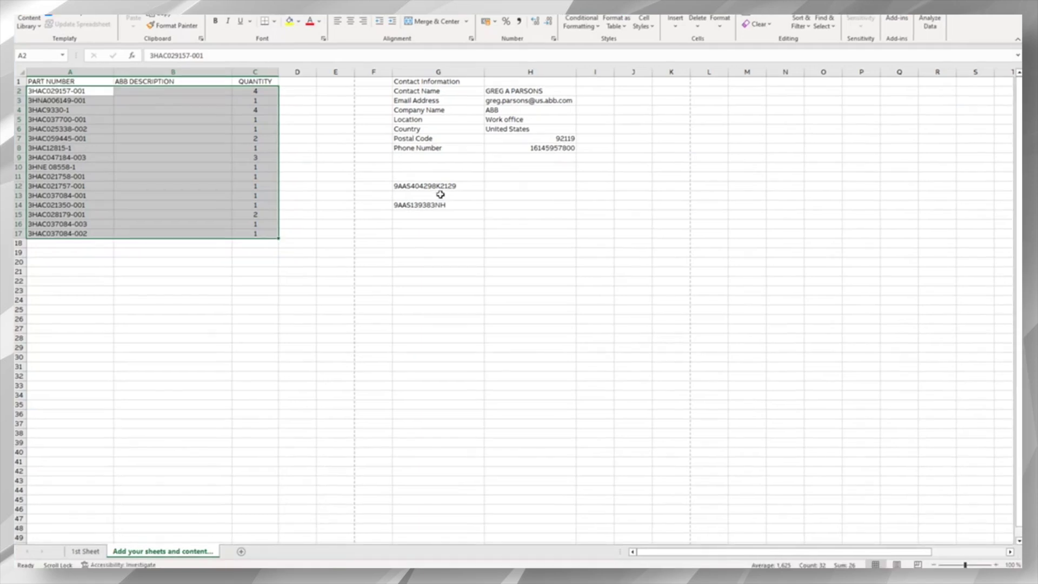
right_click(435, 205)
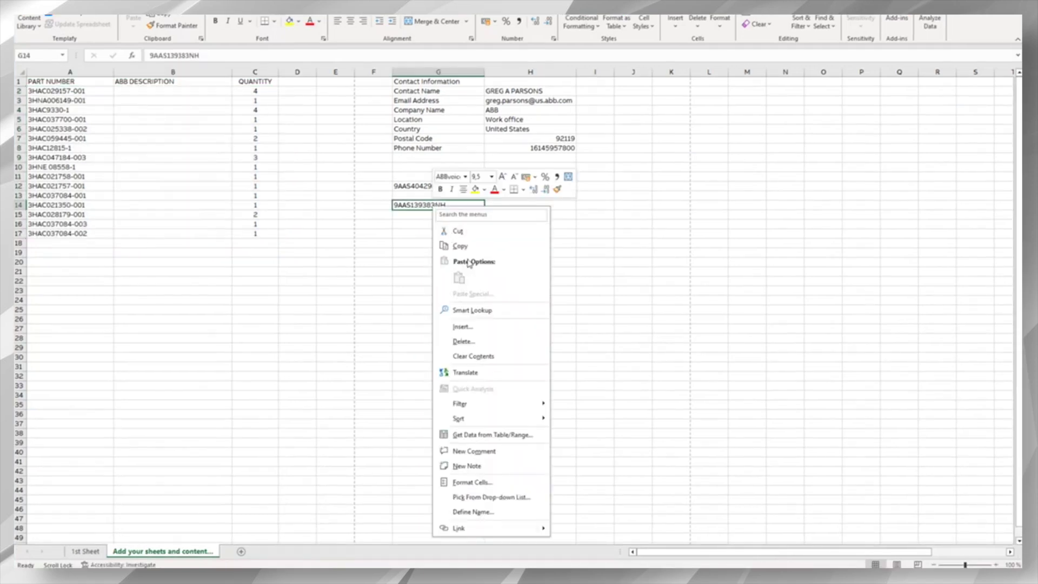
left_click(460, 246)
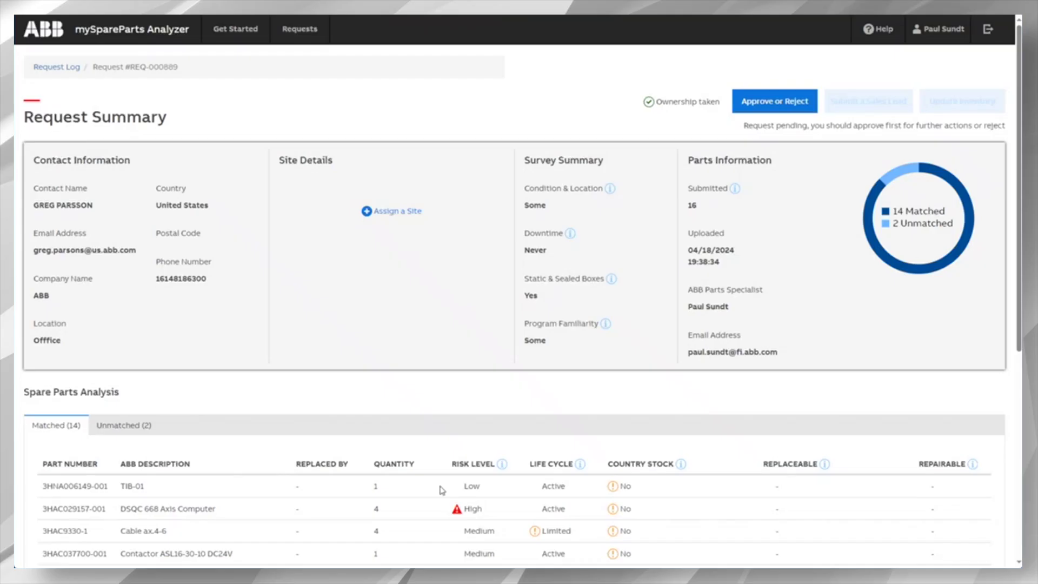
Assign the Gruppo Cordenons site using ID 9AAS139383NH and approve the request.
left_click(387, 213)
right_click(369, 274)
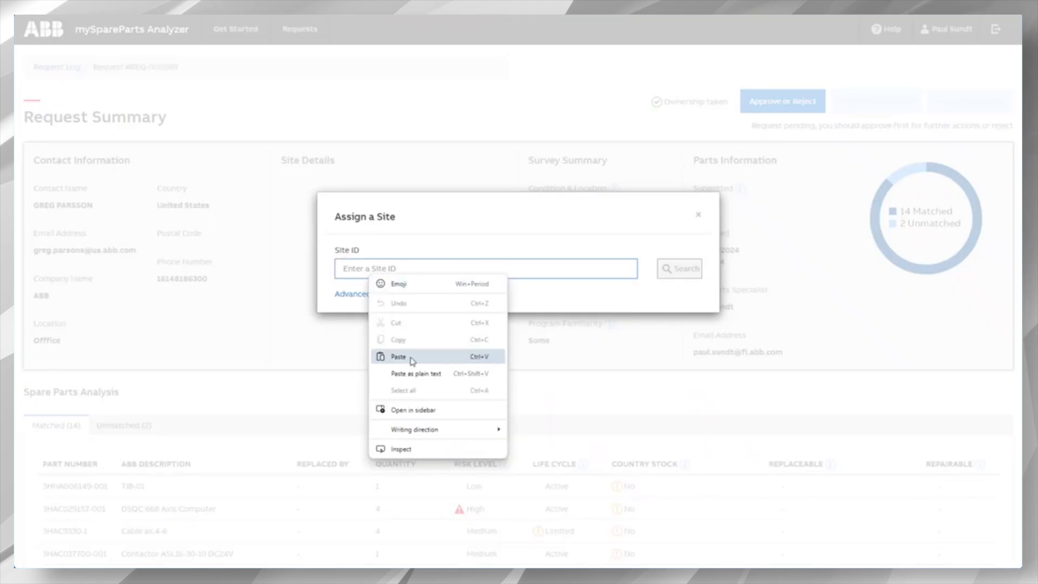
left_click(350, 273)
left_click(358, 306)
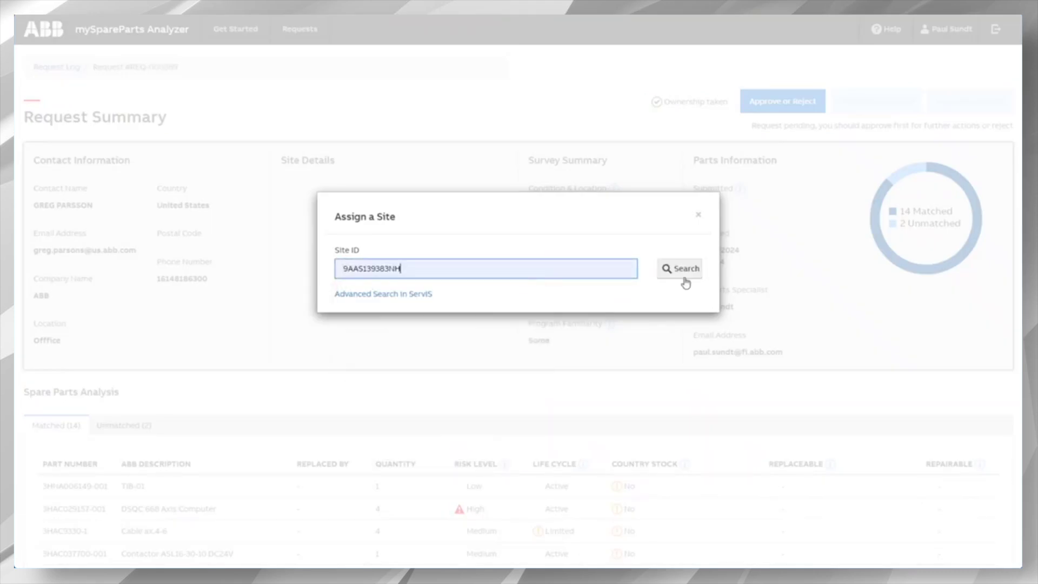
left_click(685, 273)
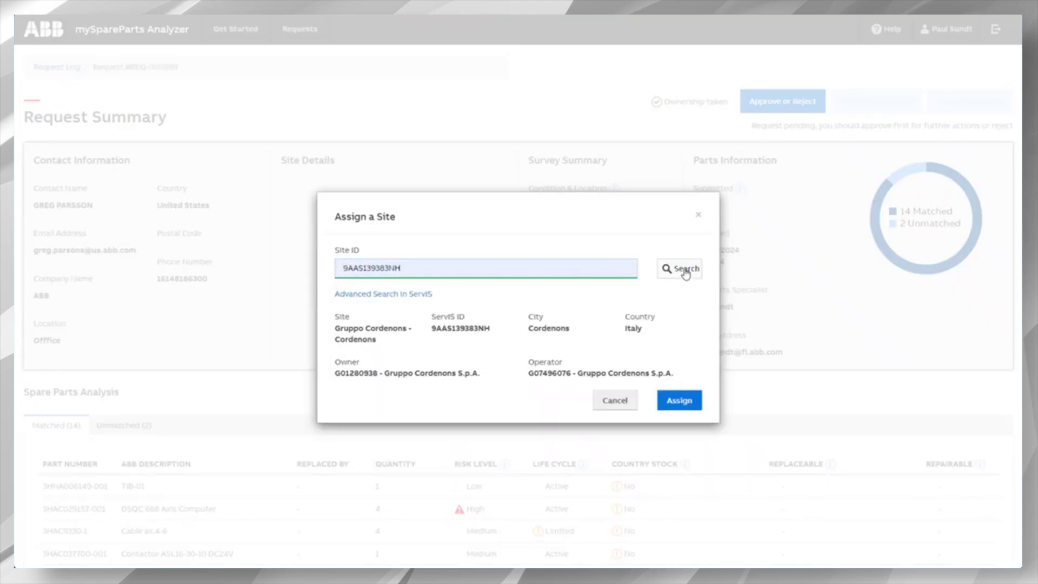
left_click(682, 401)
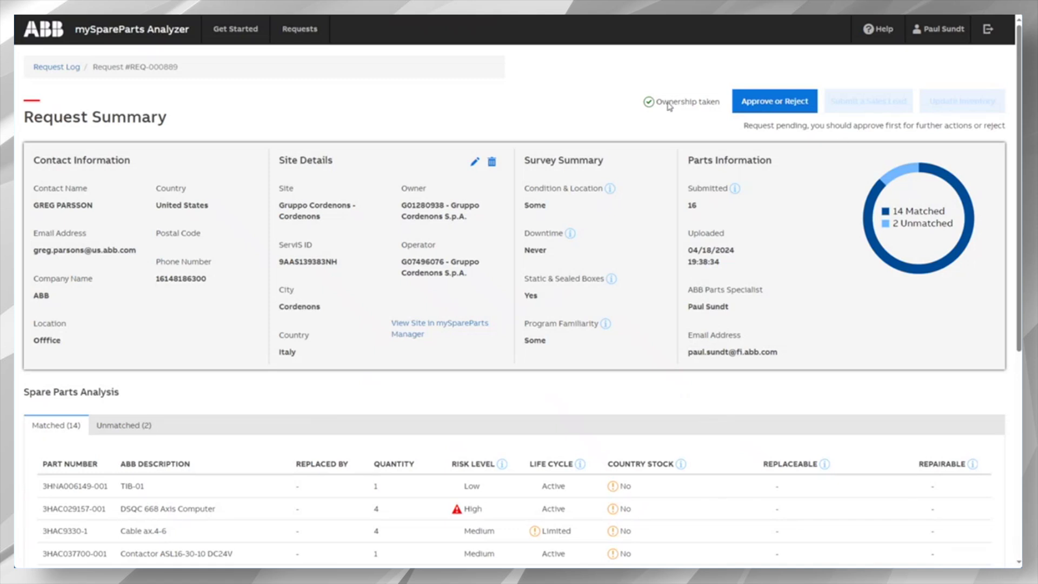
left_click(756, 105)
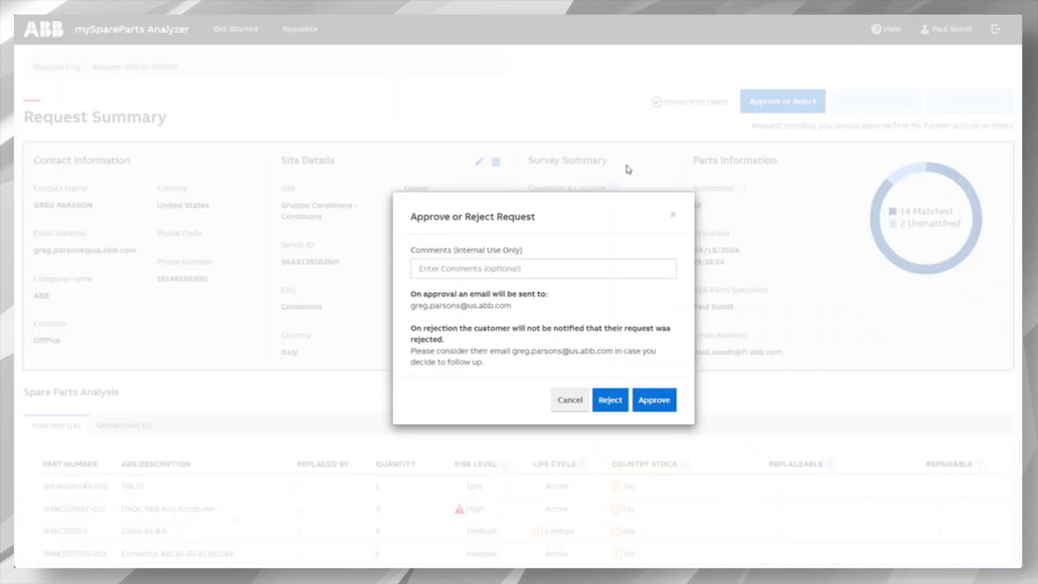
left_click(671, 407)
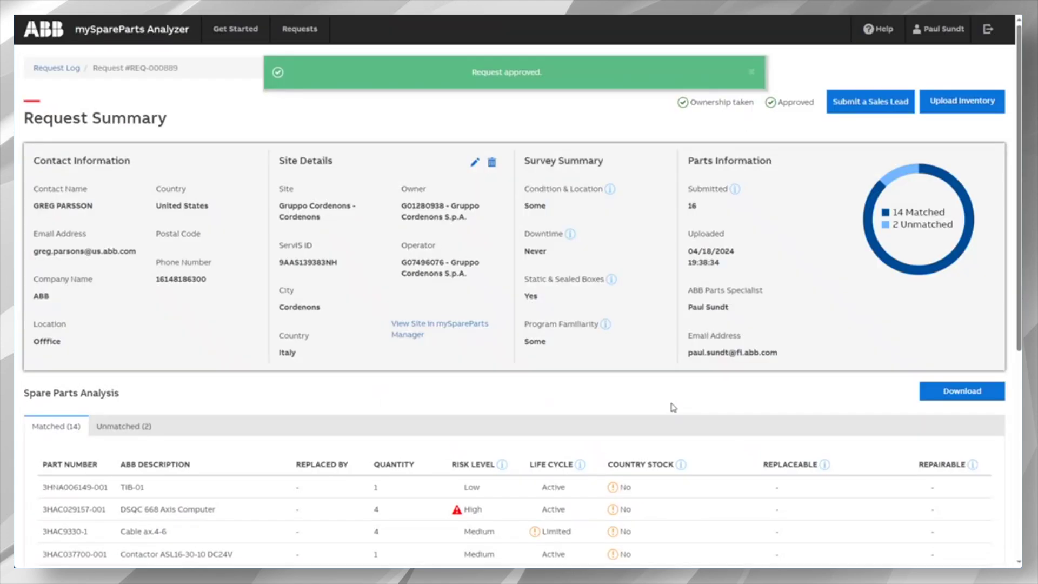